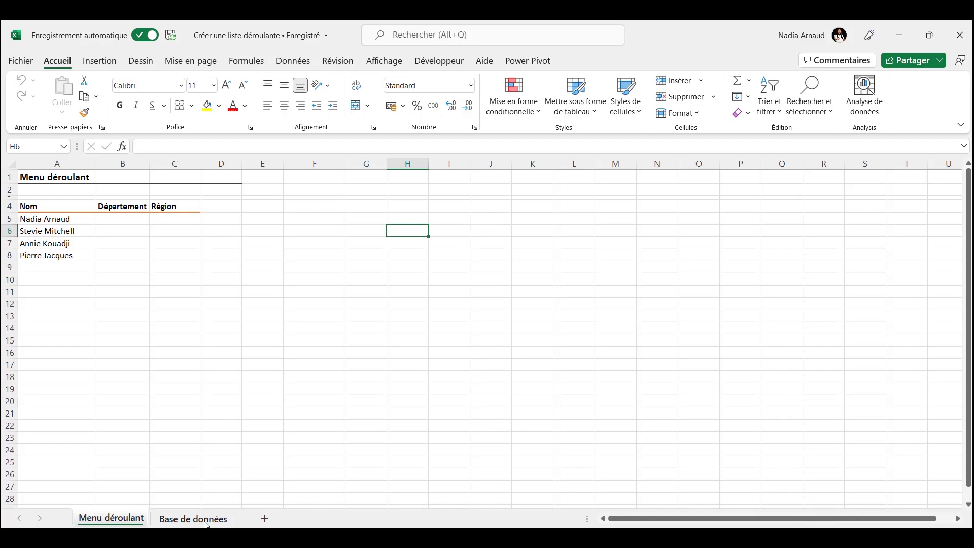
# Open data validation for the Département cells B5:B8 on the Menu déroulant sheet and allow only a Liste
pyautogui.click(193, 518)
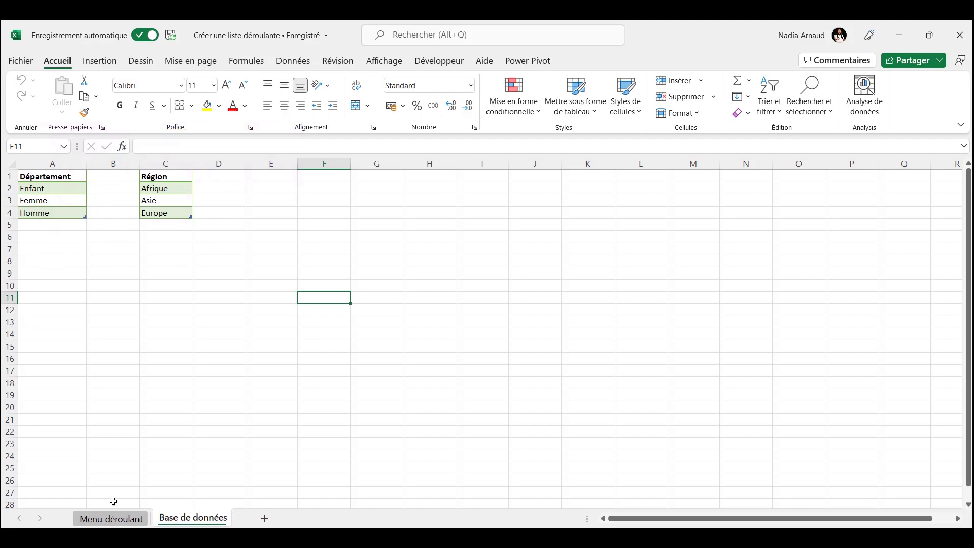
pyautogui.click(111, 518)
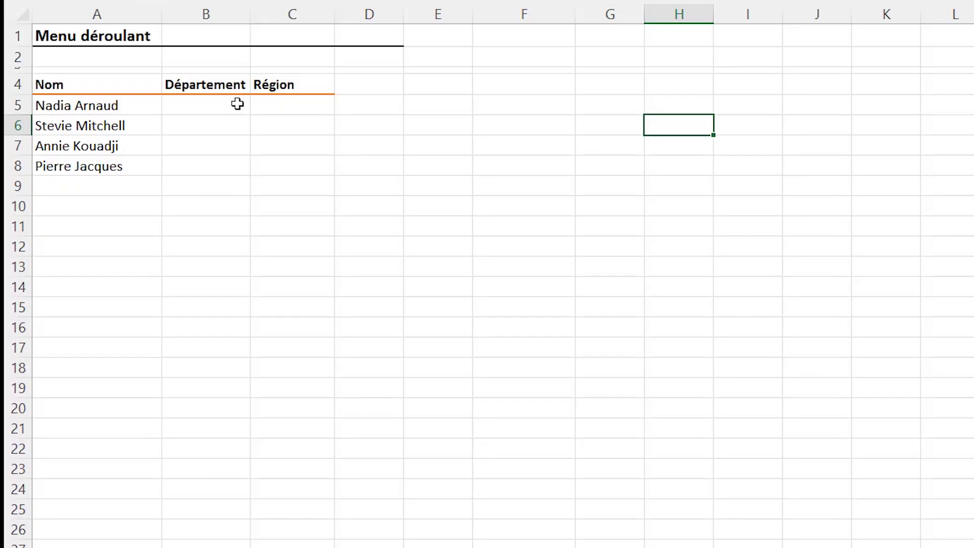
pyautogui.moveTo(238, 104); pyautogui.dragTo(231, 161)
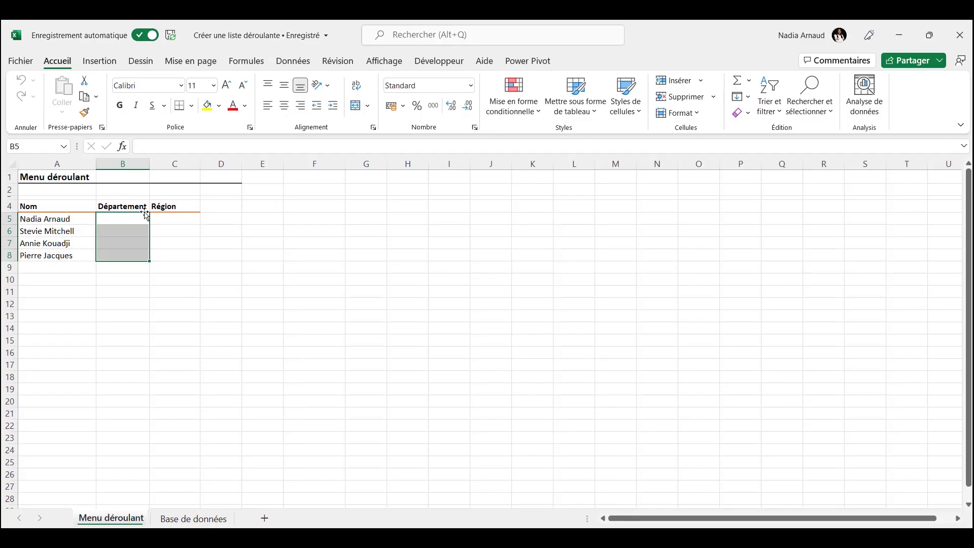
pyautogui.click(294, 64)
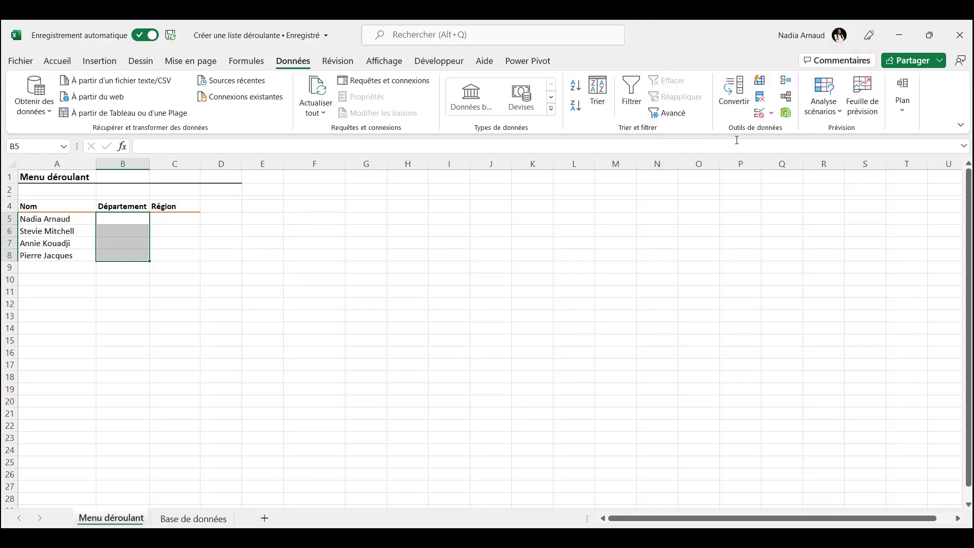
pyautogui.click(772, 113)
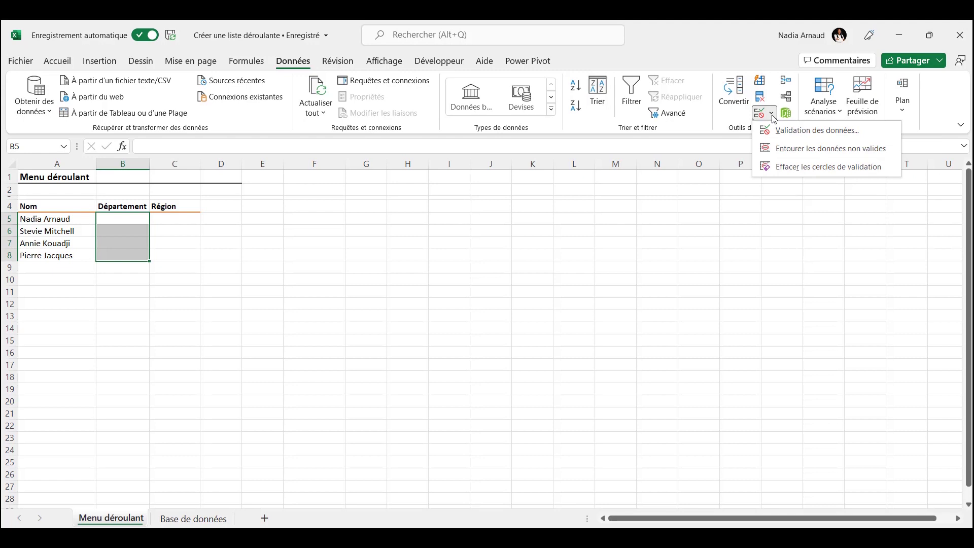
pyautogui.click(790, 140)
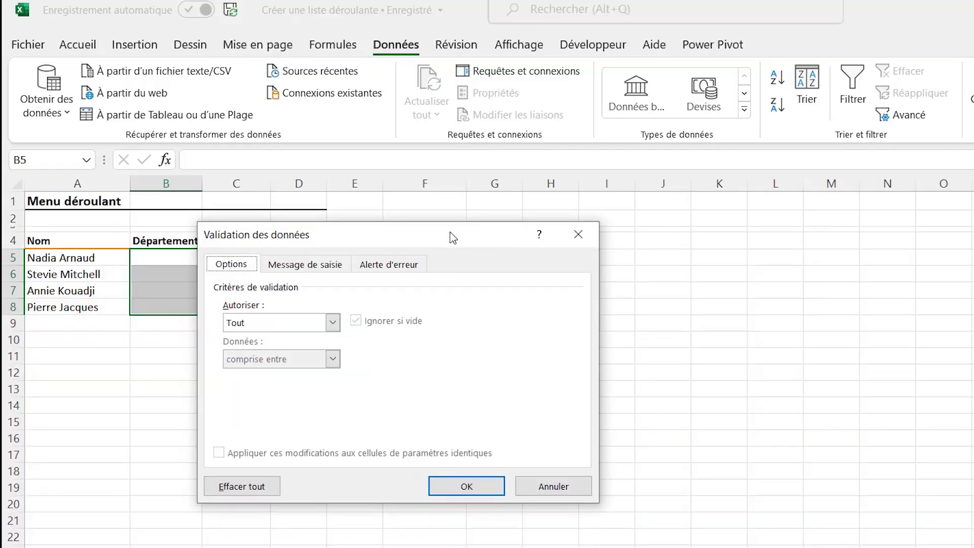
pyautogui.moveTo(450, 233); pyautogui.dragTo(617, 108)
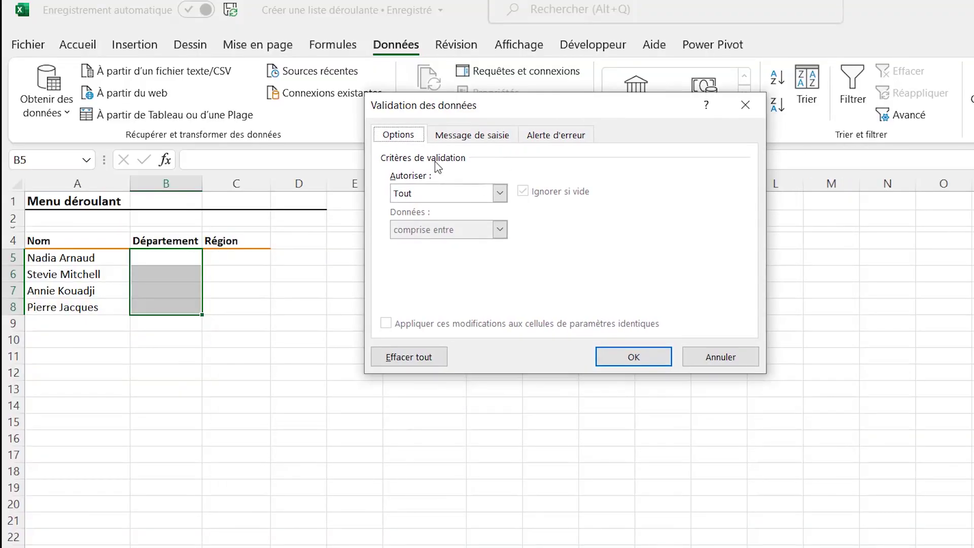
pyautogui.click(452, 196)
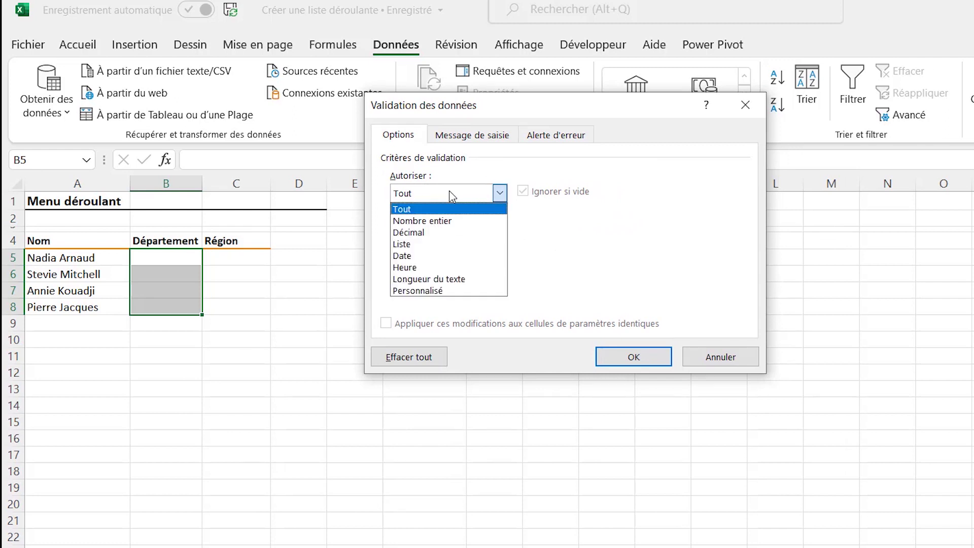
pyautogui.click(440, 245)
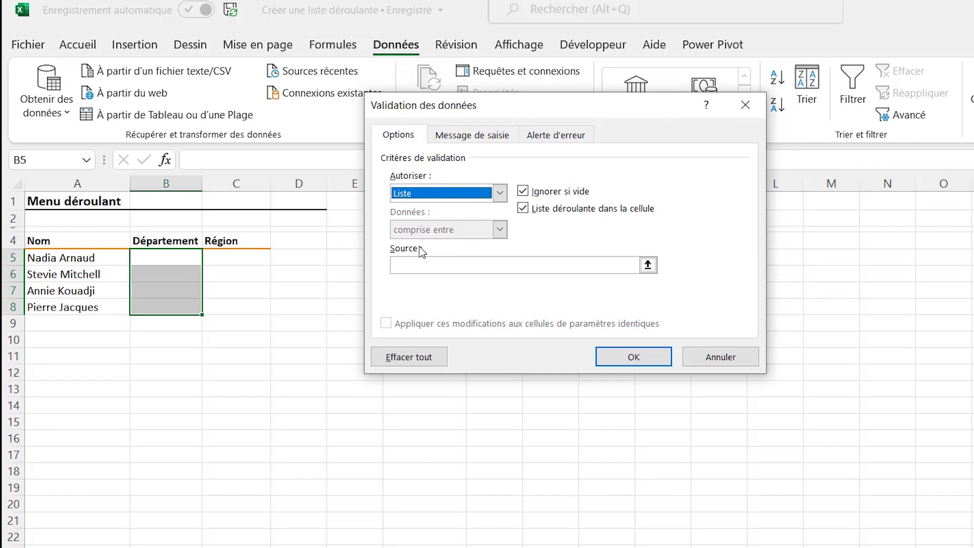
# Set the list source to cells A2:A4 of the Base de données sheet and apply the validation
pyautogui.click(419, 260)
pyautogui.click(560, 266)
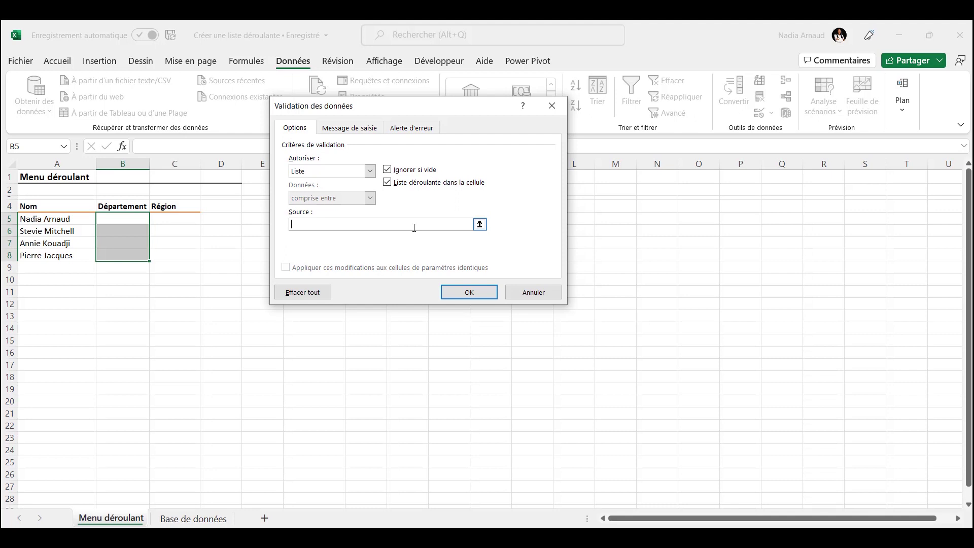
pyautogui.click(194, 520)
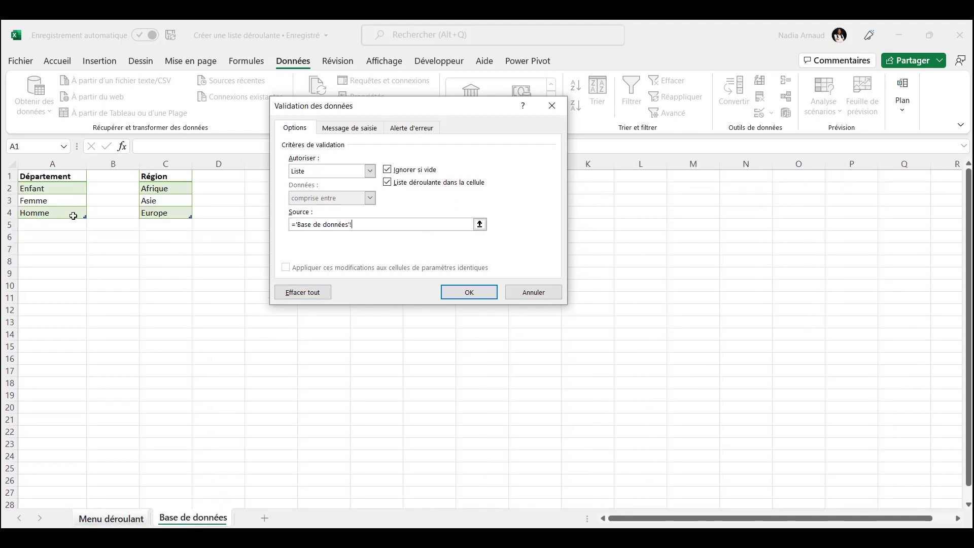
pyautogui.moveTo(60, 191); pyautogui.dragTo(59, 209)
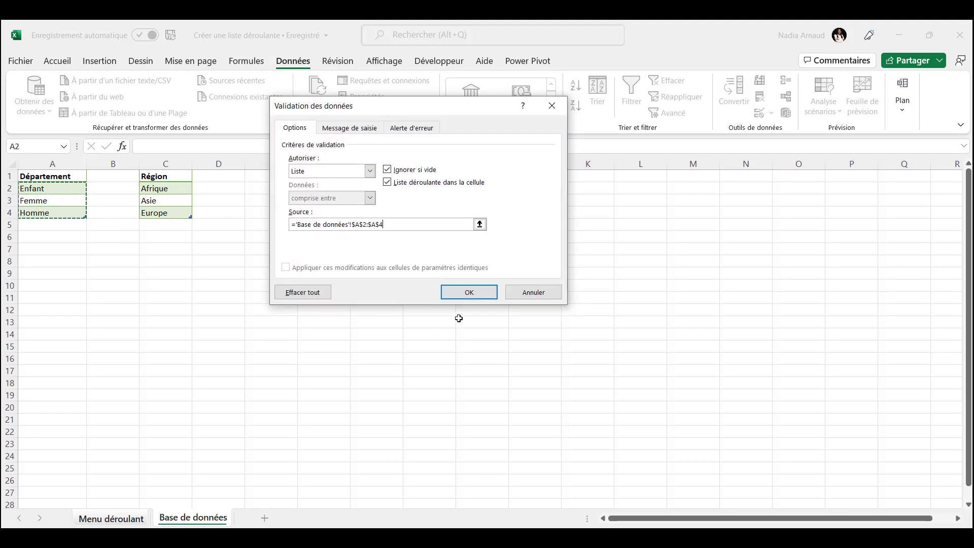
pyautogui.click(483, 291)
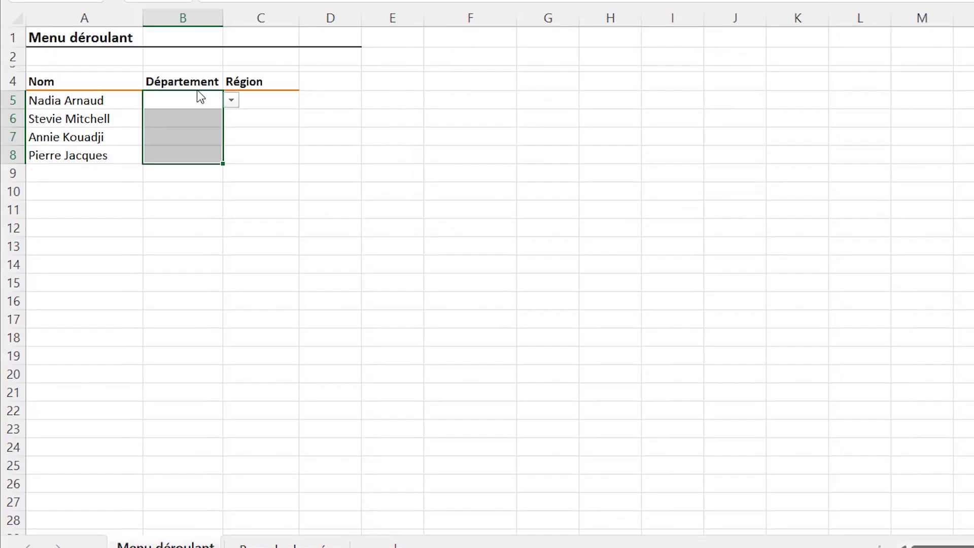
# Choose Enfant in B5 and Femme in B6 from the Département drop-down lists
pyautogui.click(132, 216)
pyautogui.click(231, 100)
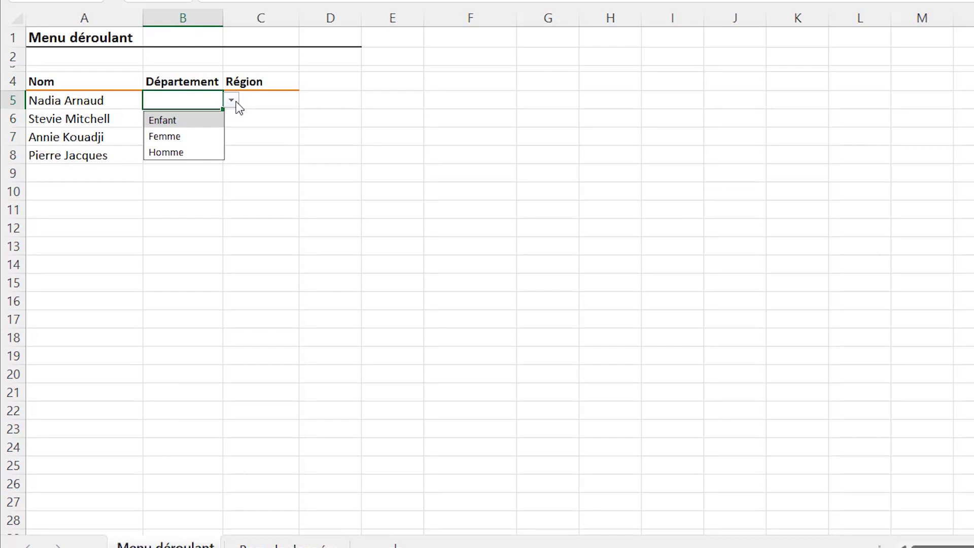
pyautogui.click(192, 125)
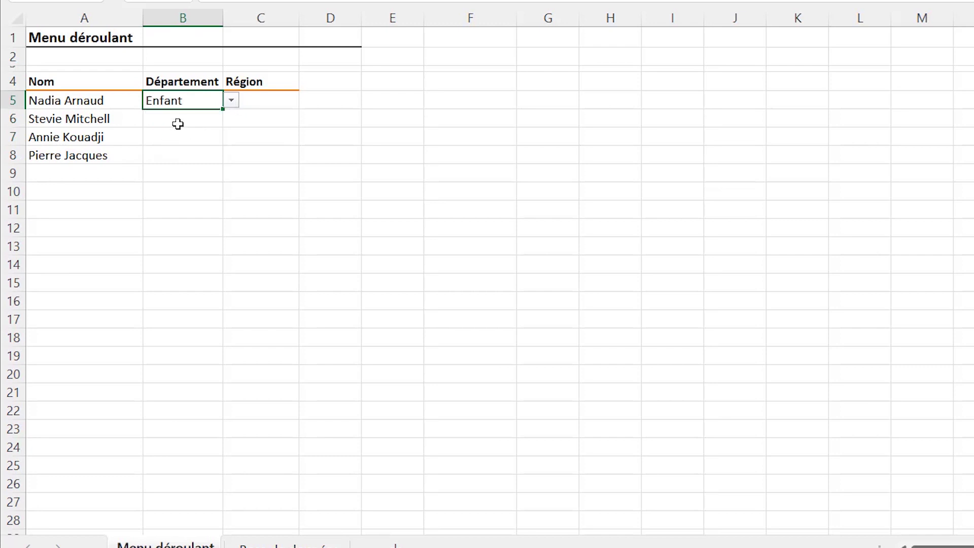
pyautogui.click(178, 121)
pyautogui.click(230, 119)
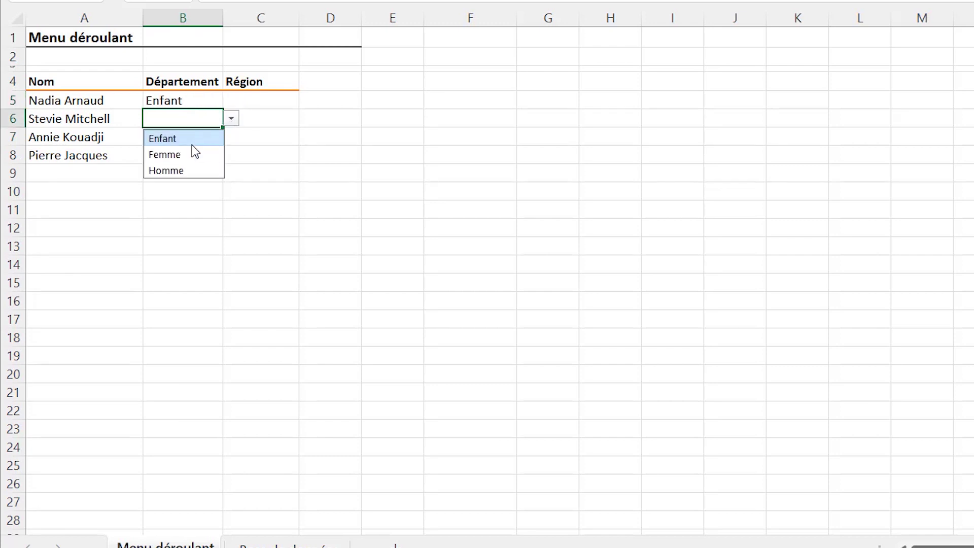
pyautogui.click(192, 156)
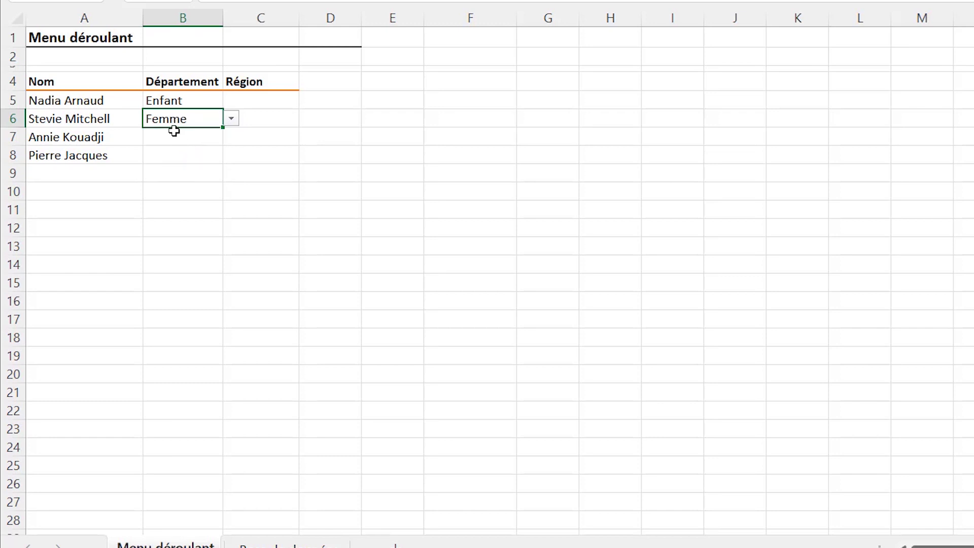
# Choose Homme in B7 and Enfant in B8 from the Département drop-down lists
pyautogui.click(194, 140)
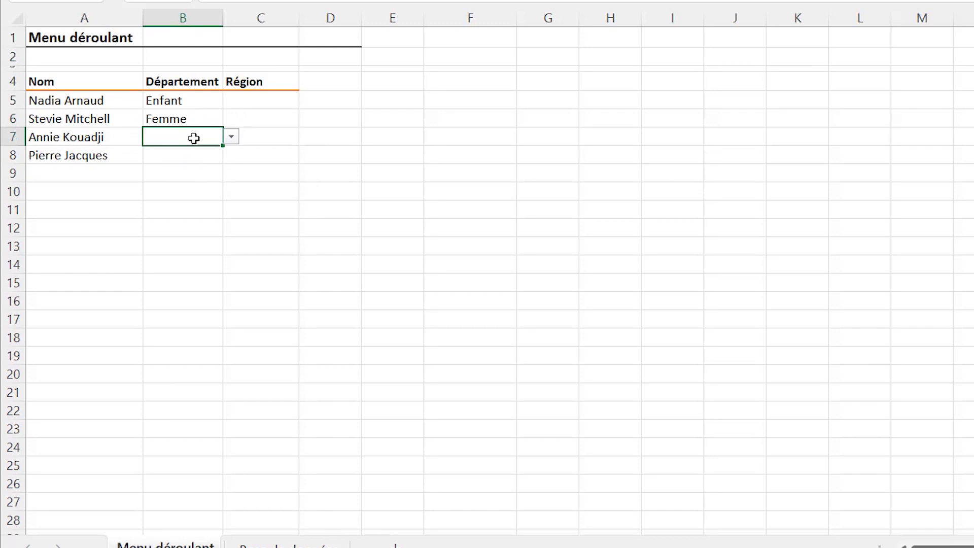
pyautogui.click(234, 140)
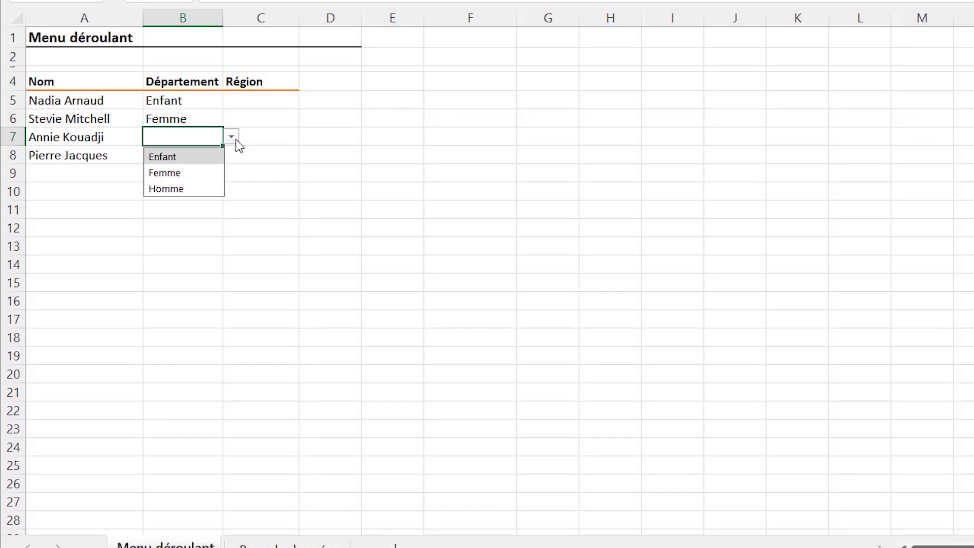
pyautogui.click(195, 187)
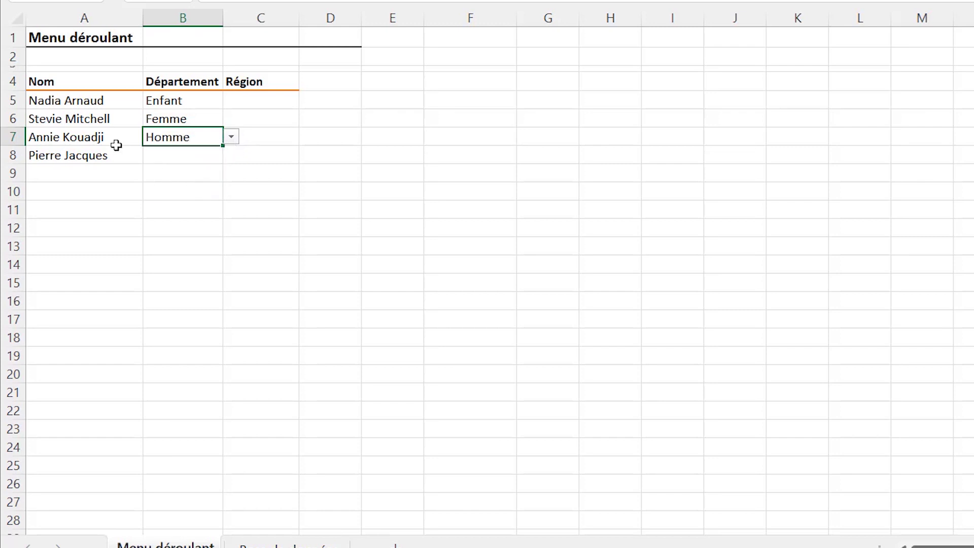
pyautogui.click(175, 158)
pyautogui.click(233, 156)
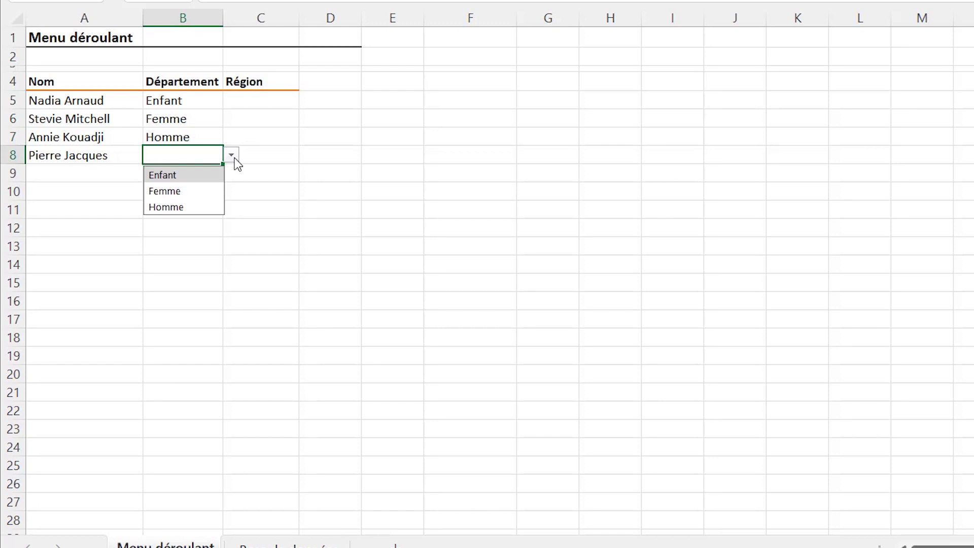
pyautogui.click(209, 173)
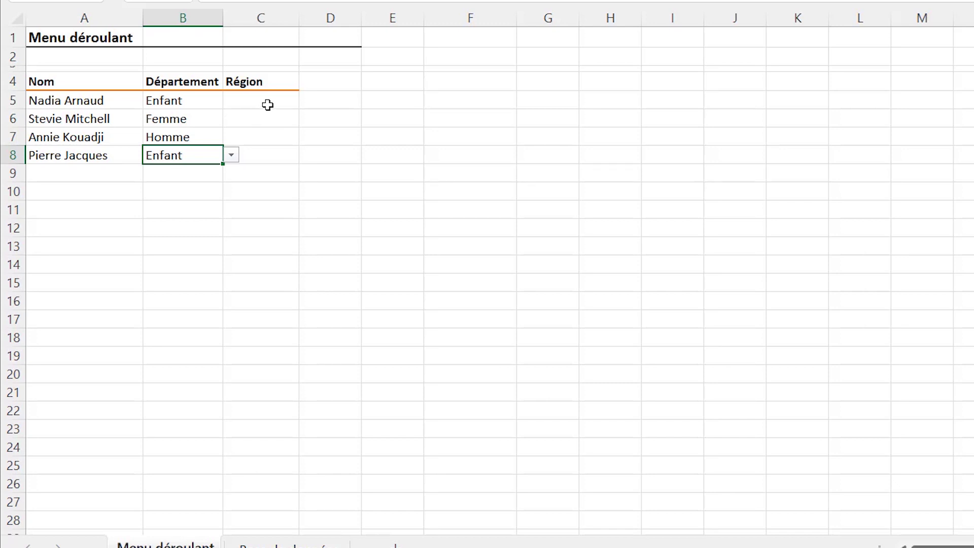
# Open data validation for the Région cells C5:C8 and allow only a Liste
pyautogui.moveTo(265, 101); pyautogui.dragTo(263, 152)
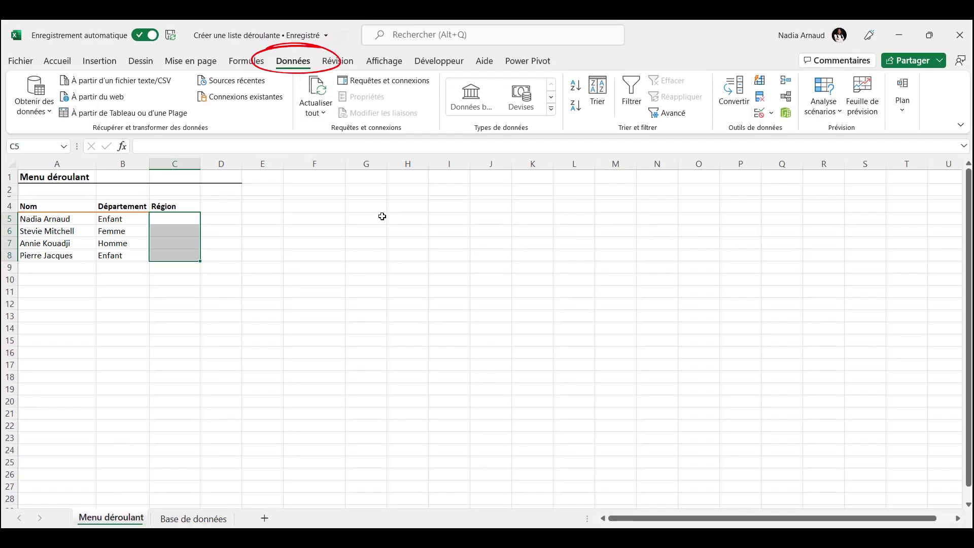
pyautogui.click(772, 115)
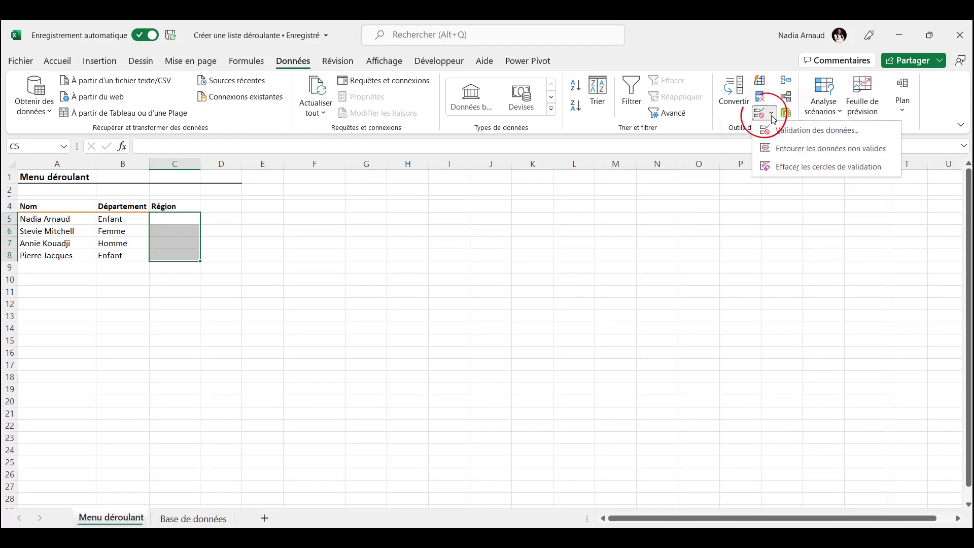
pyautogui.click(798, 130)
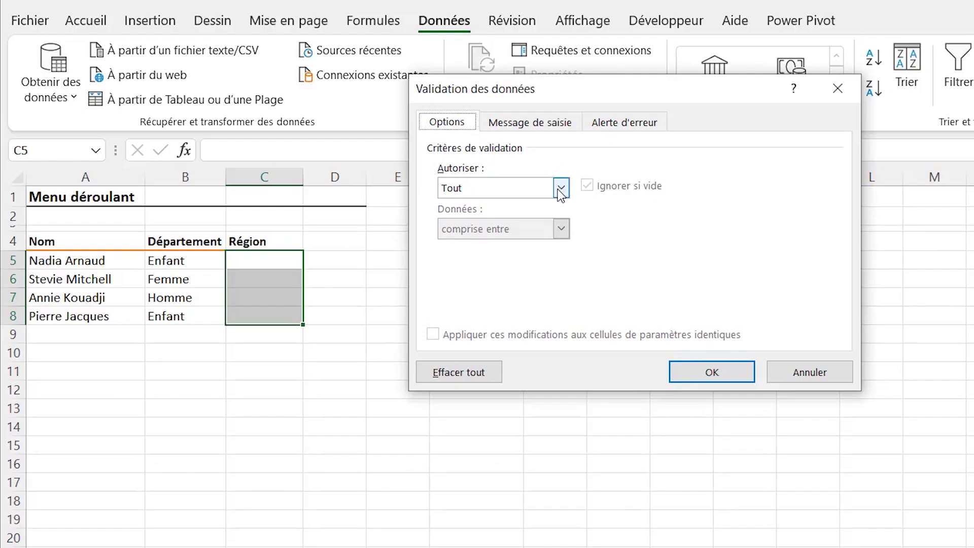
pyautogui.click(558, 189)
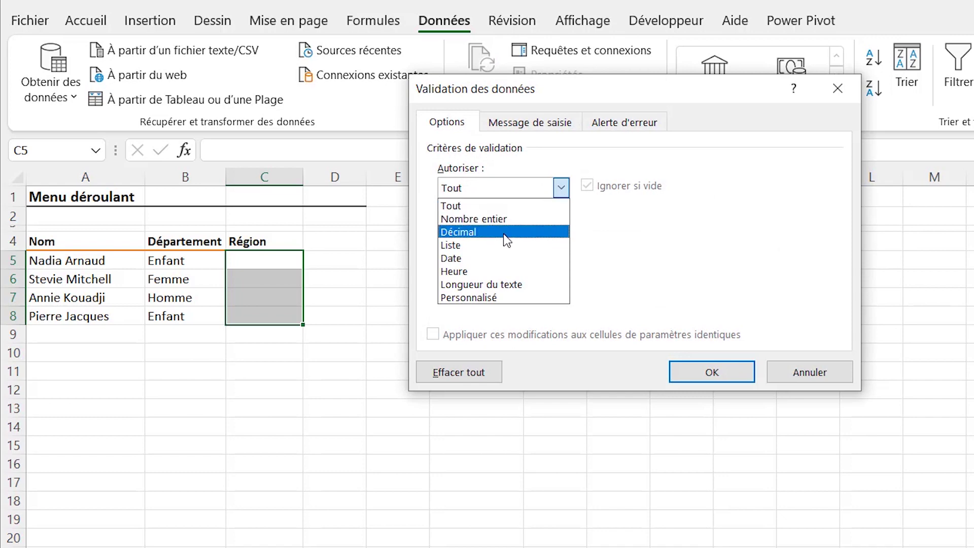
pyautogui.click(505, 246)
# Set the Région list source to cells C2:C4 of the Base de données sheet
pyautogui.click(537, 273)
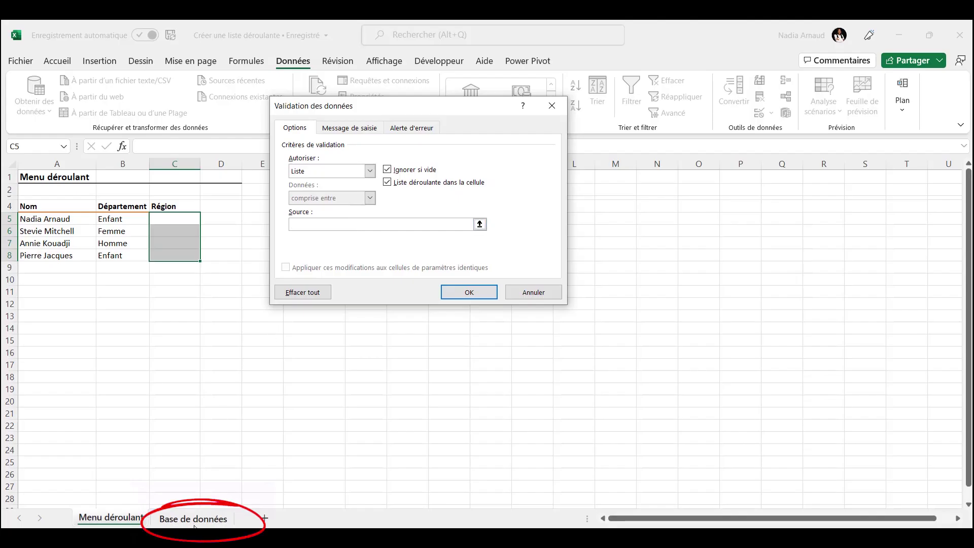
pyautogui.click(193, 517)
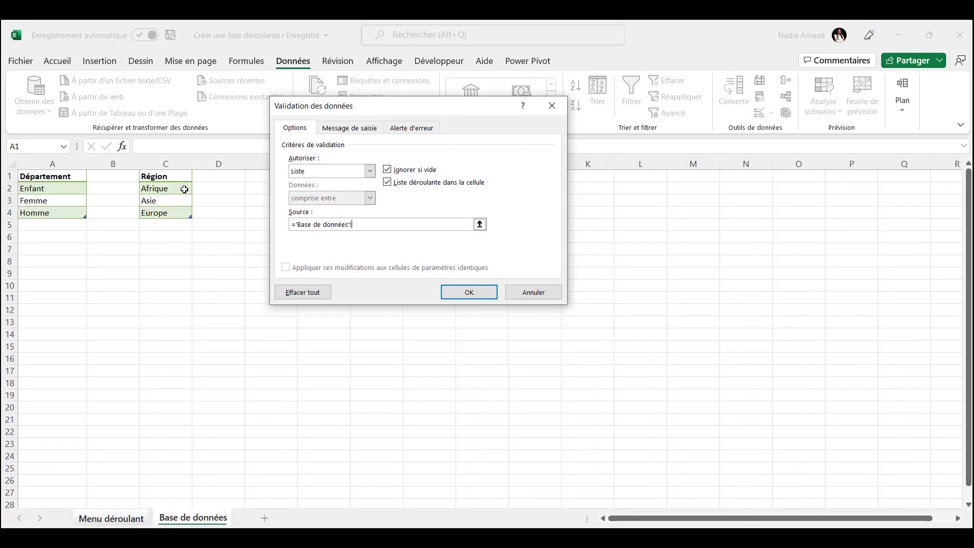
pyautogui.moveTo(186, 189); pyautogui.dragTo(183, 201)
pyautogui.moveTo(263, 260); pyautogui.dragTo(272, 274)
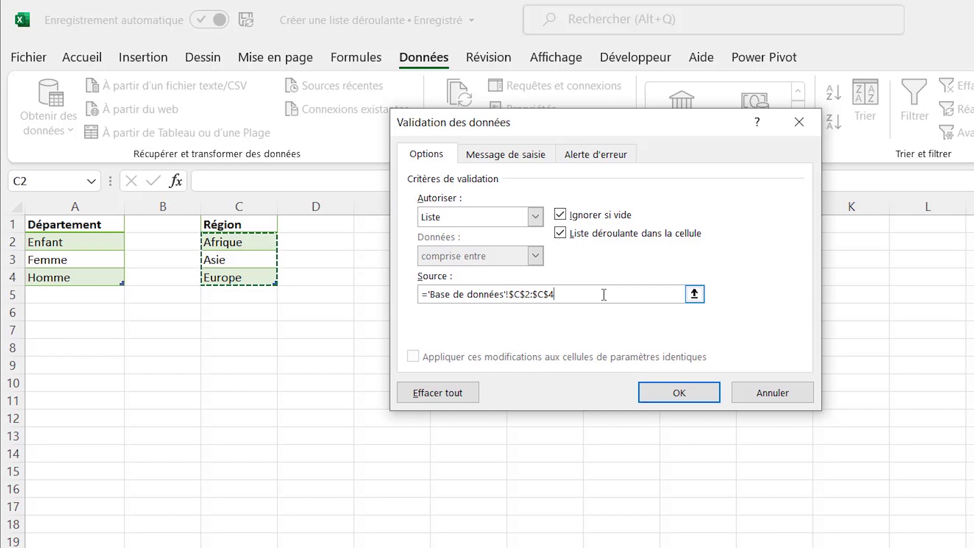
# Add an input message titled "Région" with the text "Merci de sélectionner la région !" and apply the validation
pyautogui.click(525, 157)
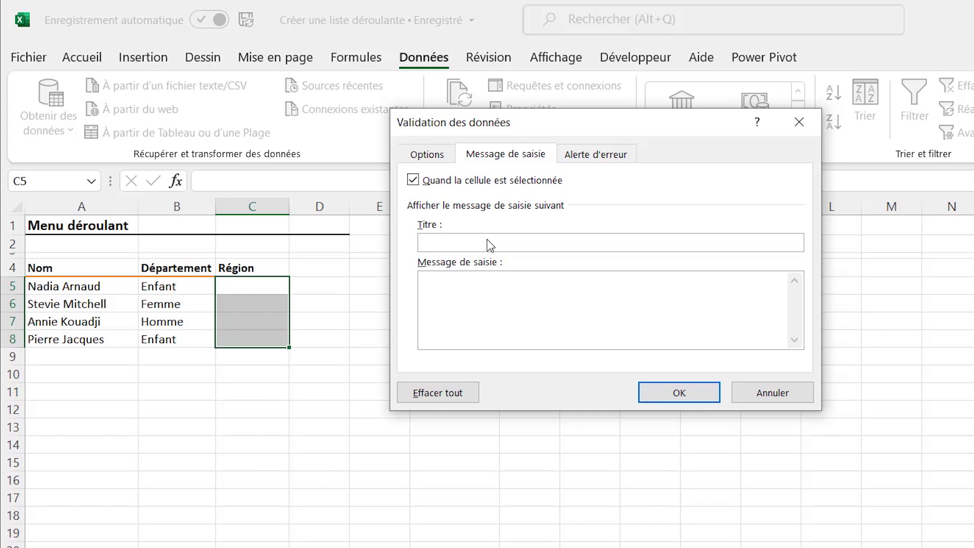
pyautogui.write('Région')
pyautogui.click(475, 292)
pyautogui.write('Merci de sélec')
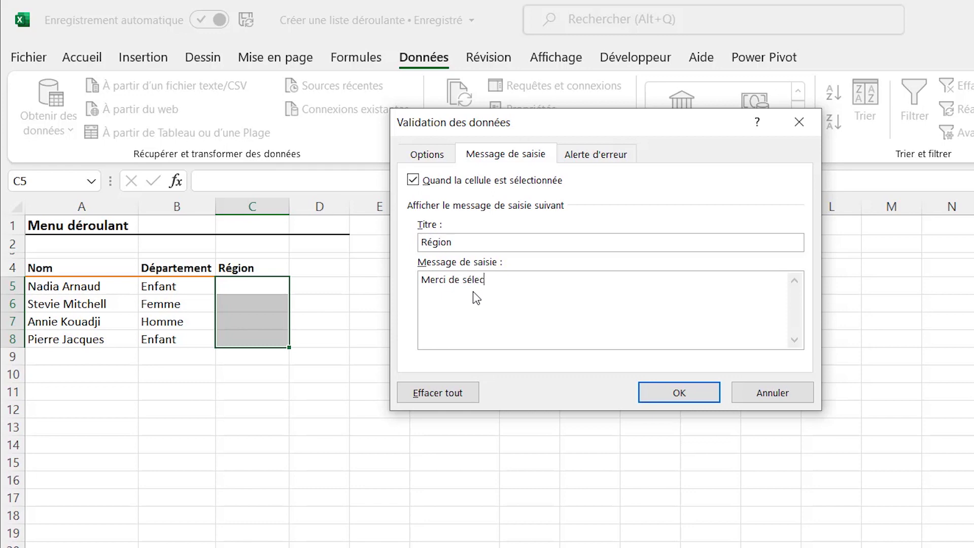
pyautogui.write('tionner la région !')
pyautogui.click(681, 393)
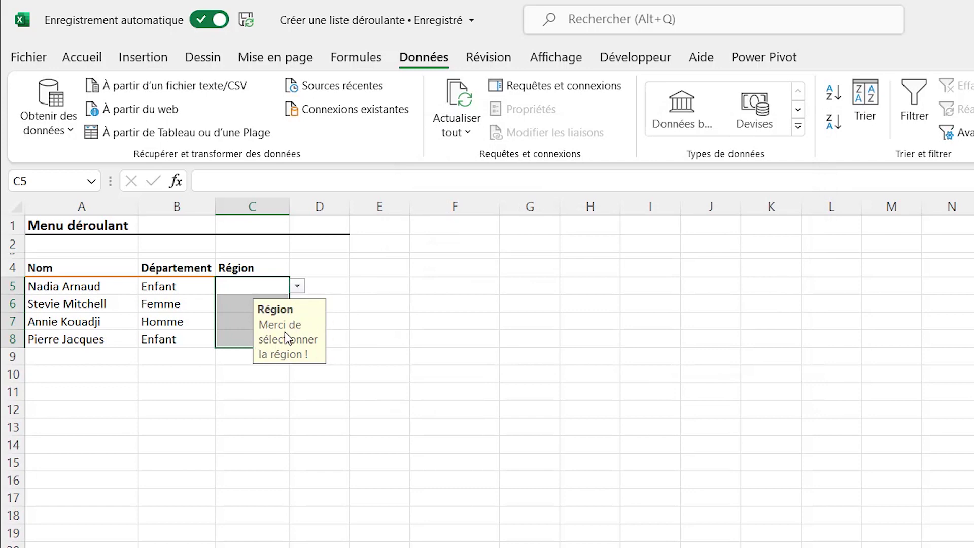
# Choose Afrique in C5 and Asie in C6 from the Région drop-down lists, and select C5 again
pyautogui.click(319, 391)
pyautogui.click(276, 290)
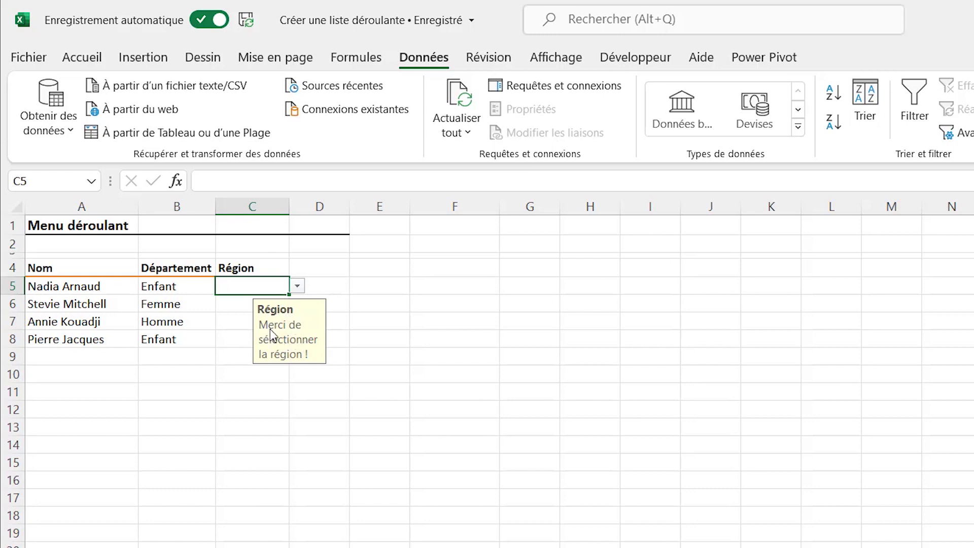
pyautogui.click(297, 286)
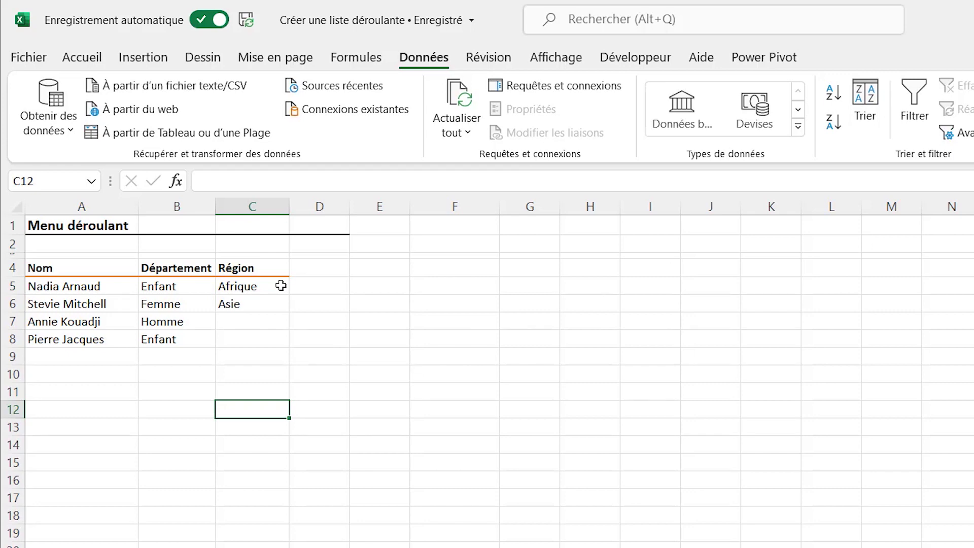
pyautogui.click(280, 287)
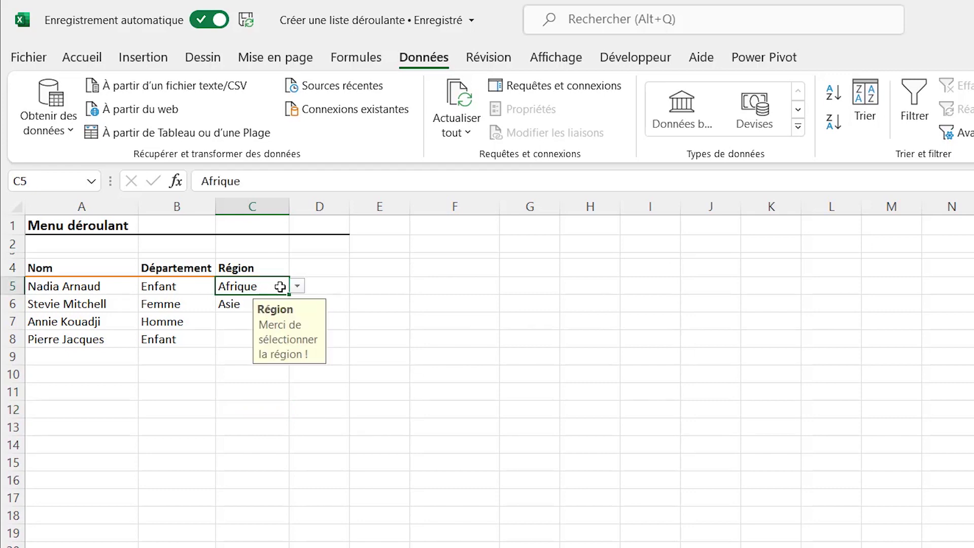
# Open the error alert settings in the data validation of the Région cells C5:C8
pyautogui.moveTo(280, 287); pyautogui.dragTo(254, 342)
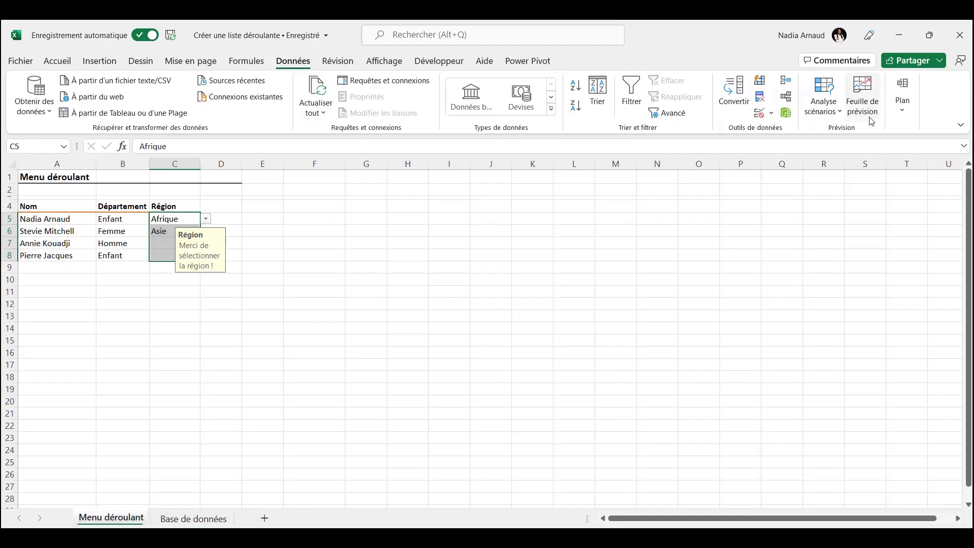
pyautogui.click(771, 114)
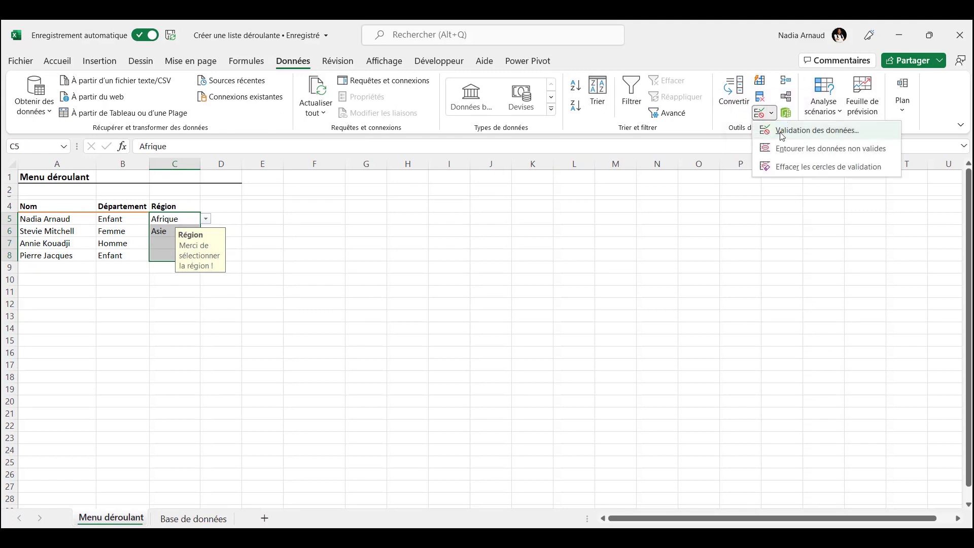
pyautogui.click(780, 131)
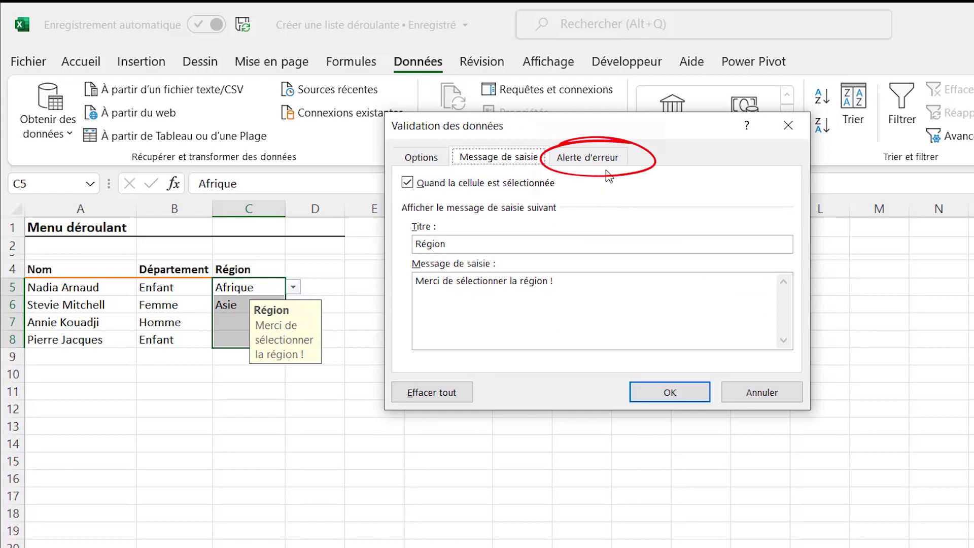
pyautogui.click(607, 160)
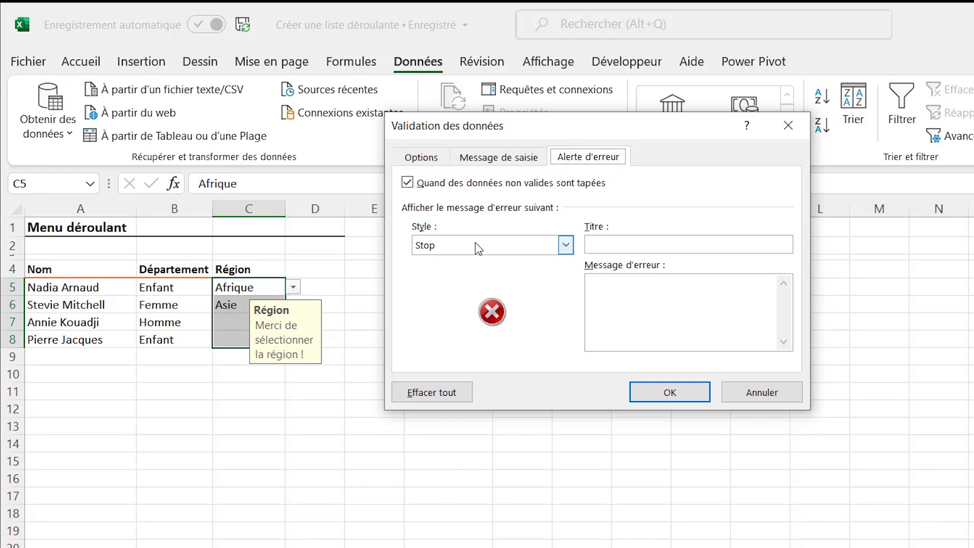
# Try the Avertissement and Informations error alert styles, and return the style to Stop
pyautogui.click(565, 246)
pyautogui.click(539, 274)
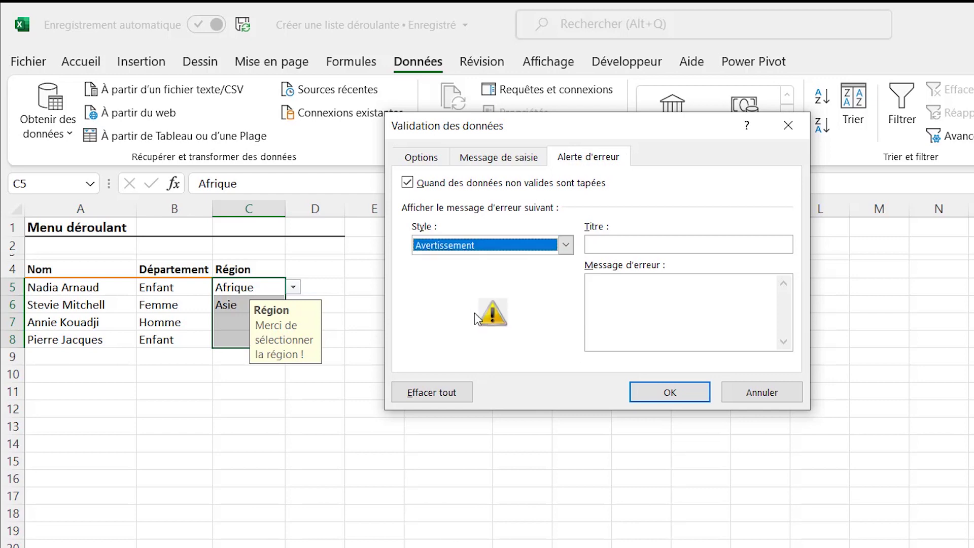
pyautogui.click(569, 247)
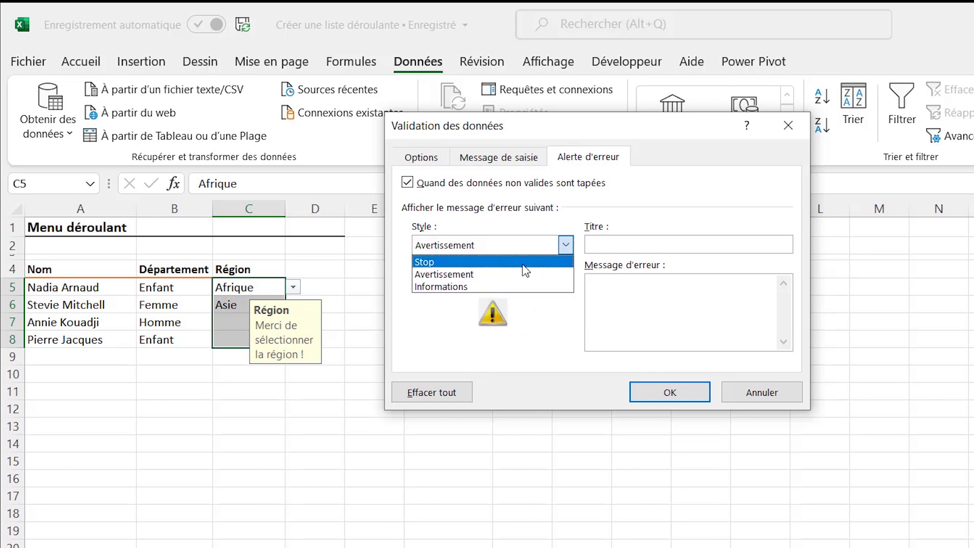
pyautogui.click(502, 286)
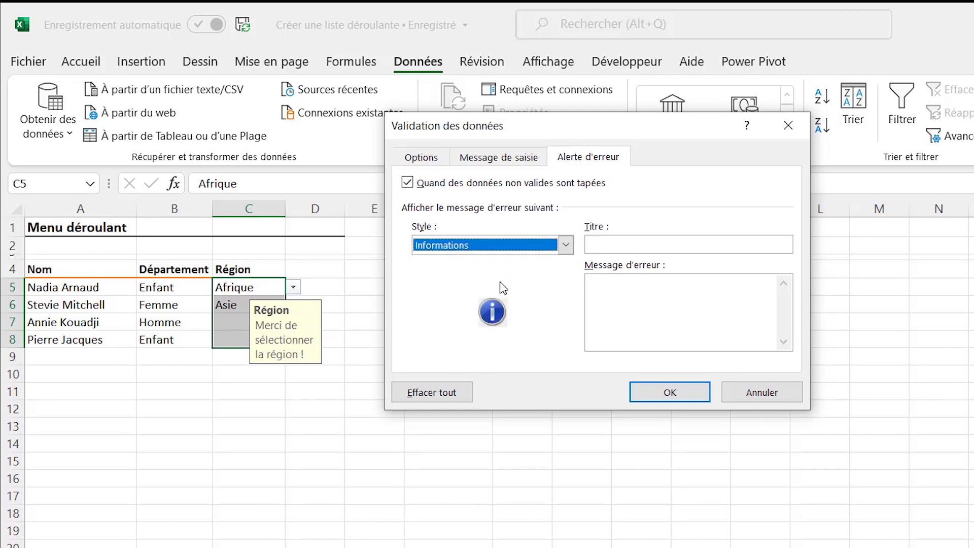
pyautogui.click(566, 245)
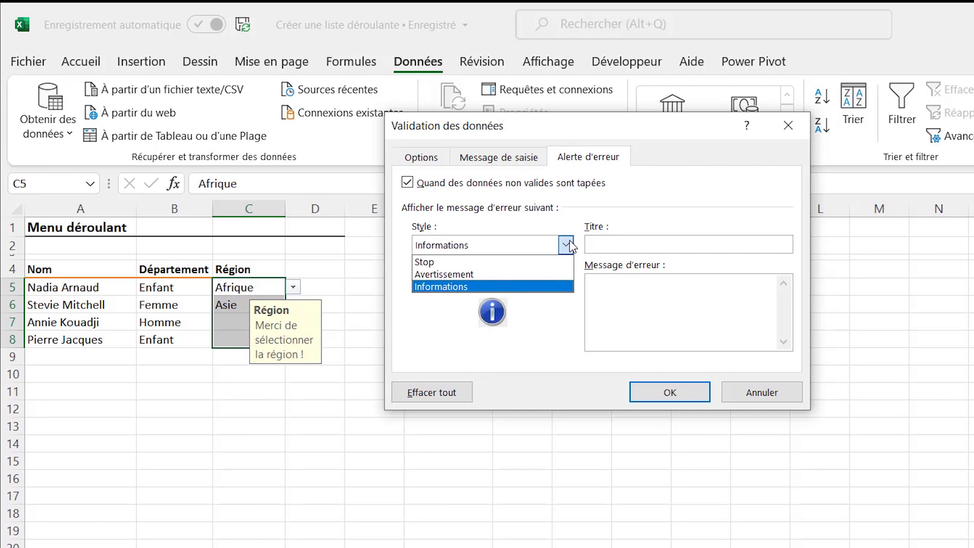
pyautogui.click(514, 262)
# Title the error alert "Attention !!!" with the message "Merci de sélectionner la région dans la liste déroulante !" and apply the validation
pyautogui.click(618, 245)
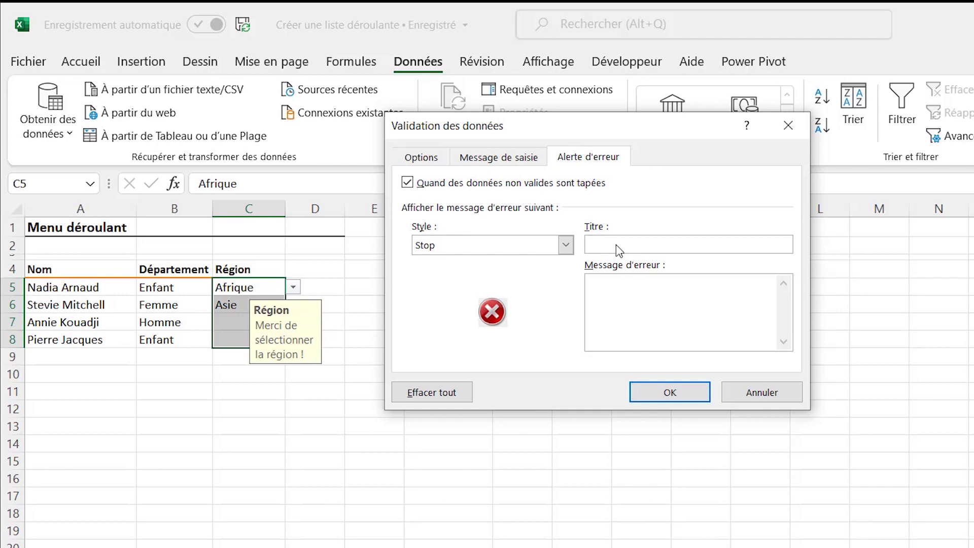
pyautogui.write('att')
pyautogui.press('BackSpace')
pyautogui.press('BackSpace')
pyautogui.press('BackSpace')
pyautogui.write('Attention !!!')
pyautogui.click(658, 299)
pyautogui.write('Merci de sélectionner')
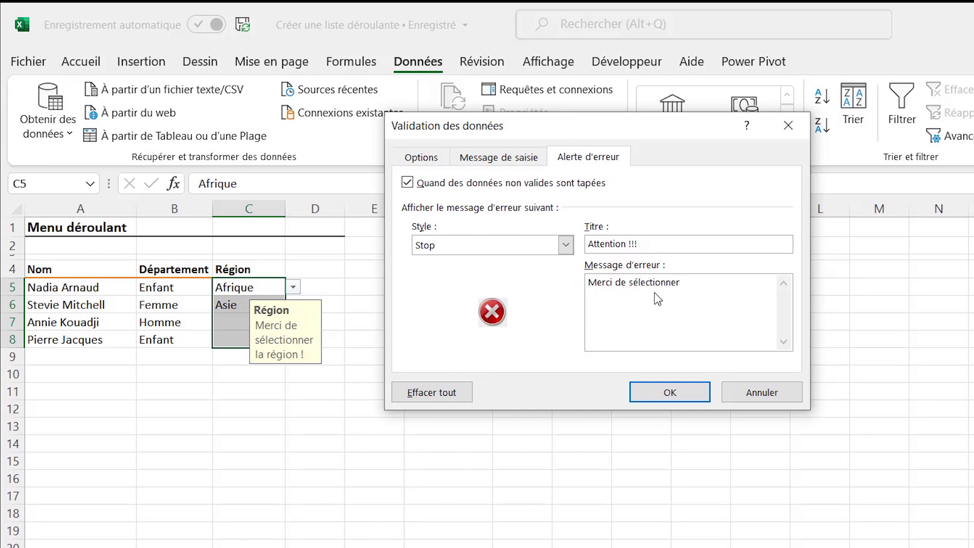
pyautogui.write(' la région dans la liste')
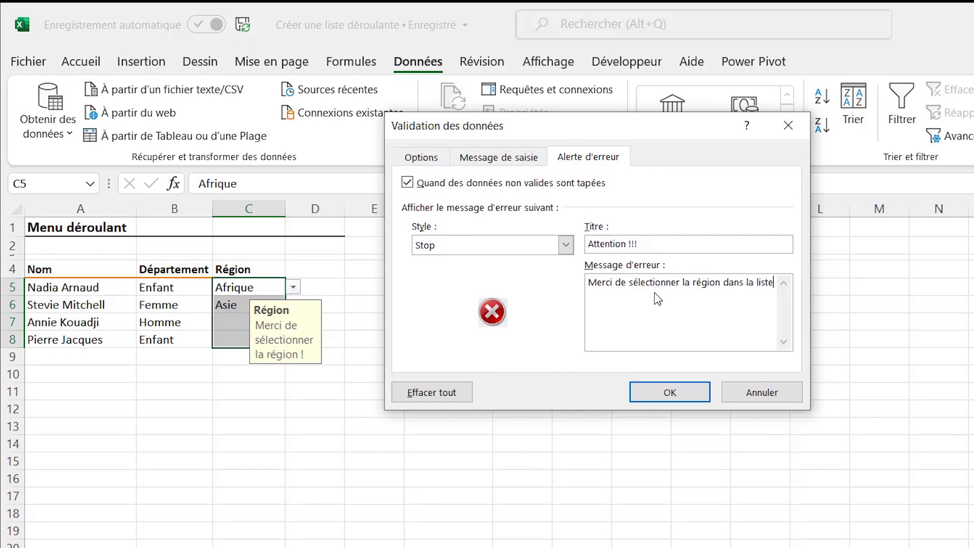
pyautogui.write(' déroulante !')
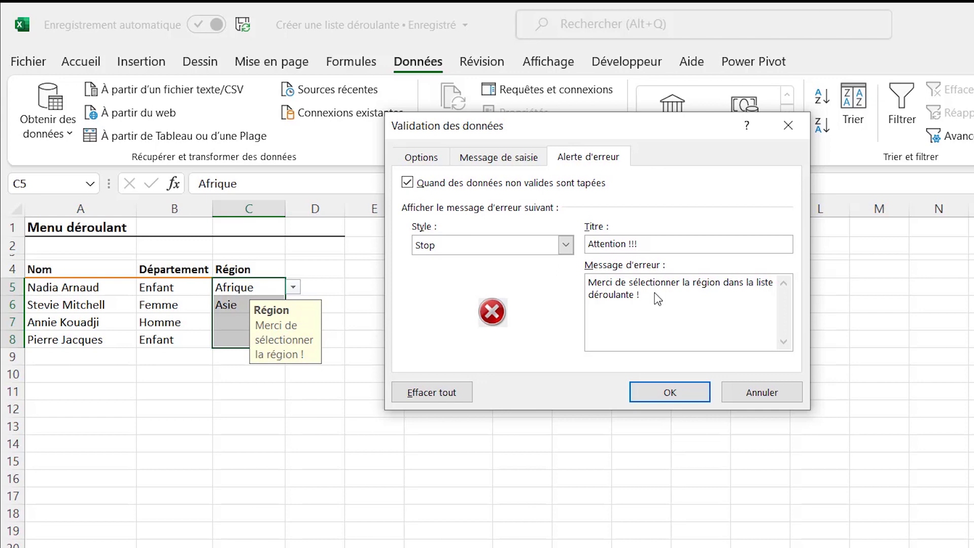
pyautogui.click(669, 392)
pyautogui.click(272, 444)
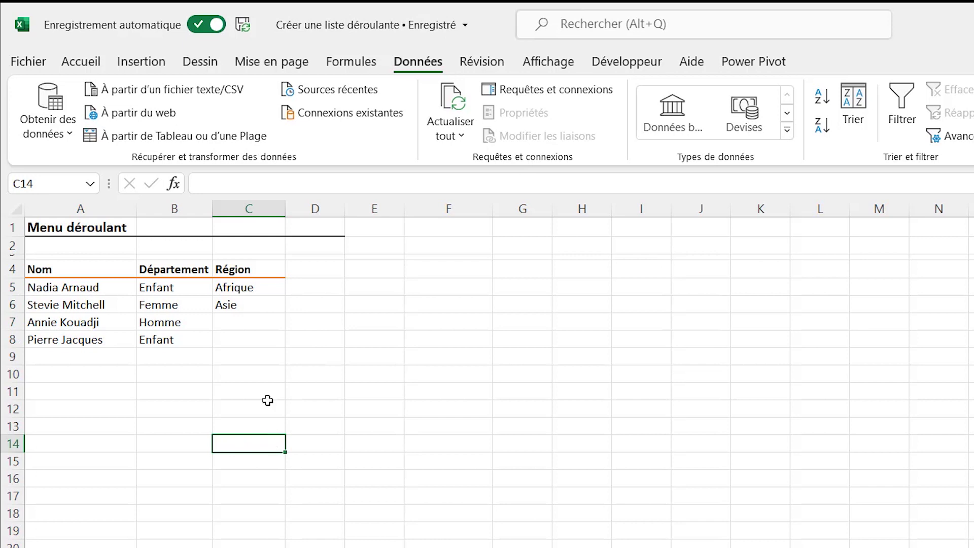
# Test the error alert by entering the invalid region "Ameri" in C7, and choose to retry the entry
pyautogui.click(261, 326)
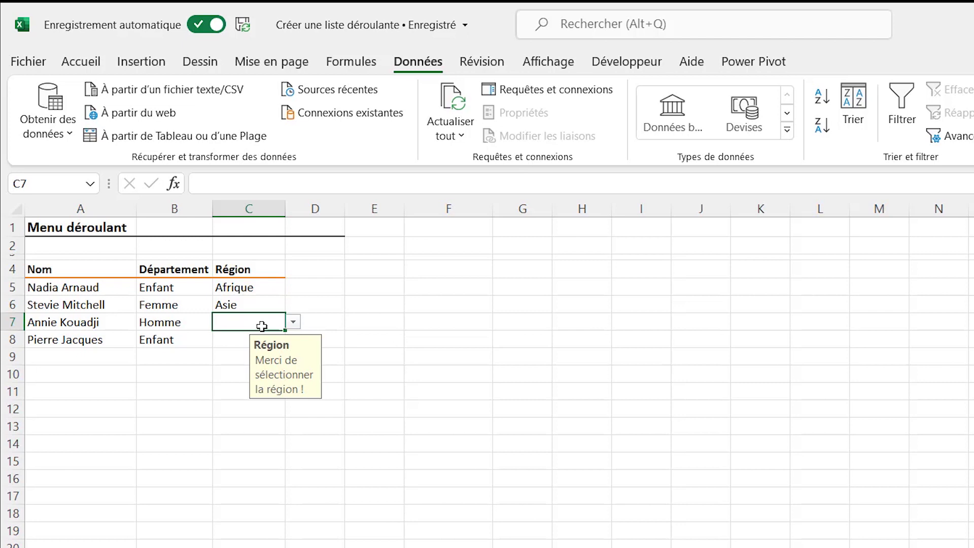
pyautogui.write('Ameri')
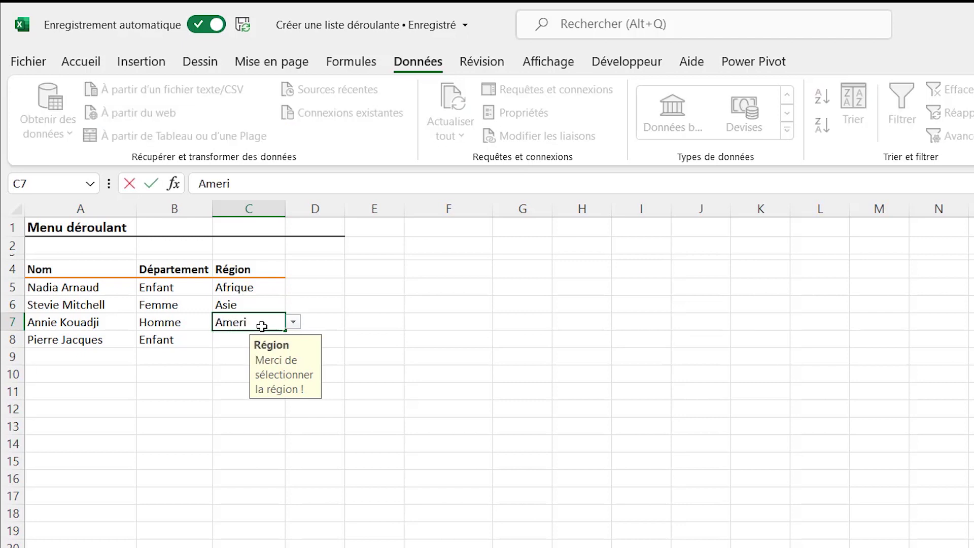
pyautogui.press('Return')
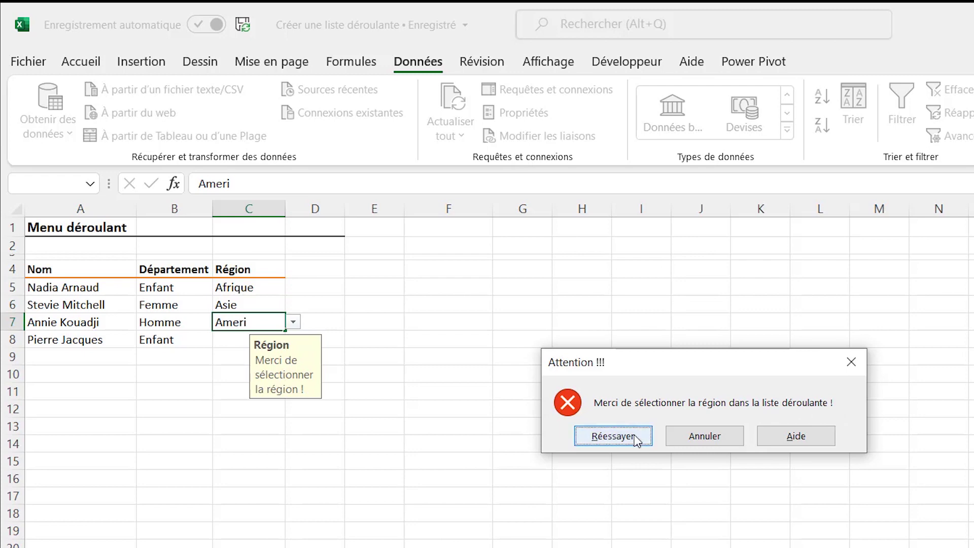
pyautogui.click(612, 437)
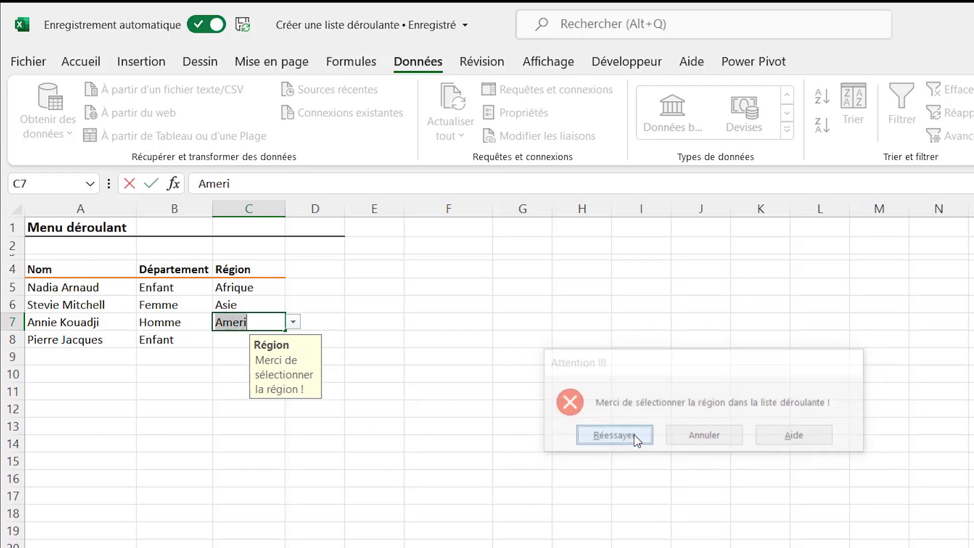
# Clear the invalid text from C7, view the Région drop-down choices, and cancel the entry
pyautogui.click(295, 324)
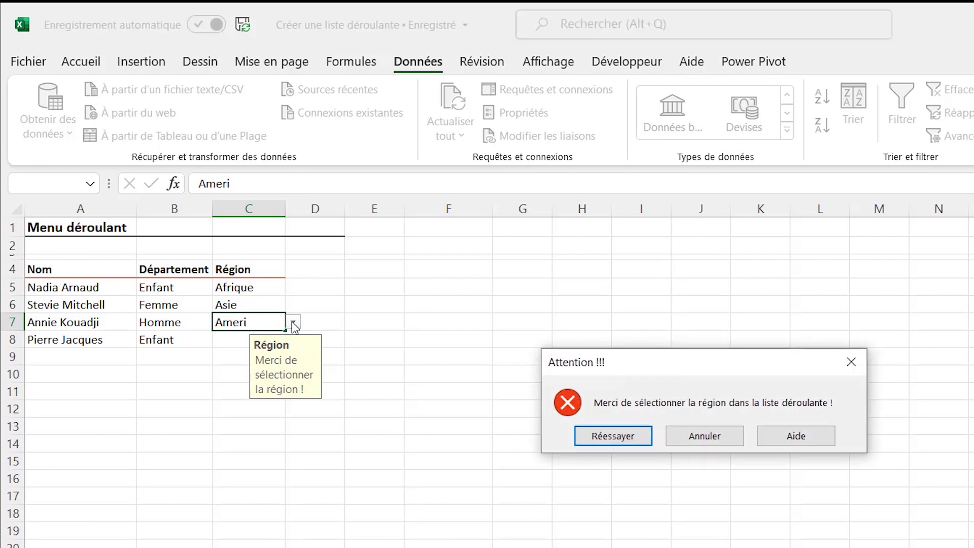
pyautogui.click(638, 445)
pyautogui.press('BackSpace')
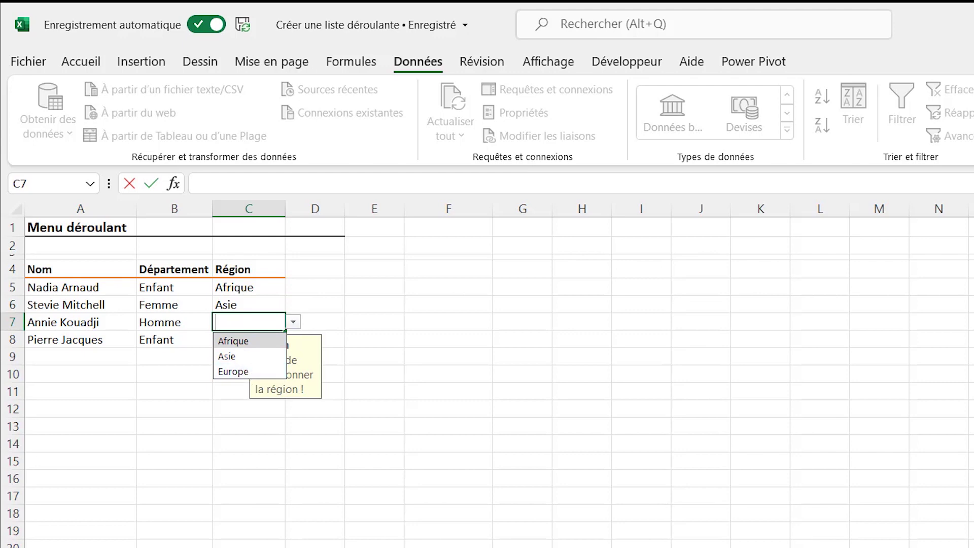
pyautogui.press('Escape')
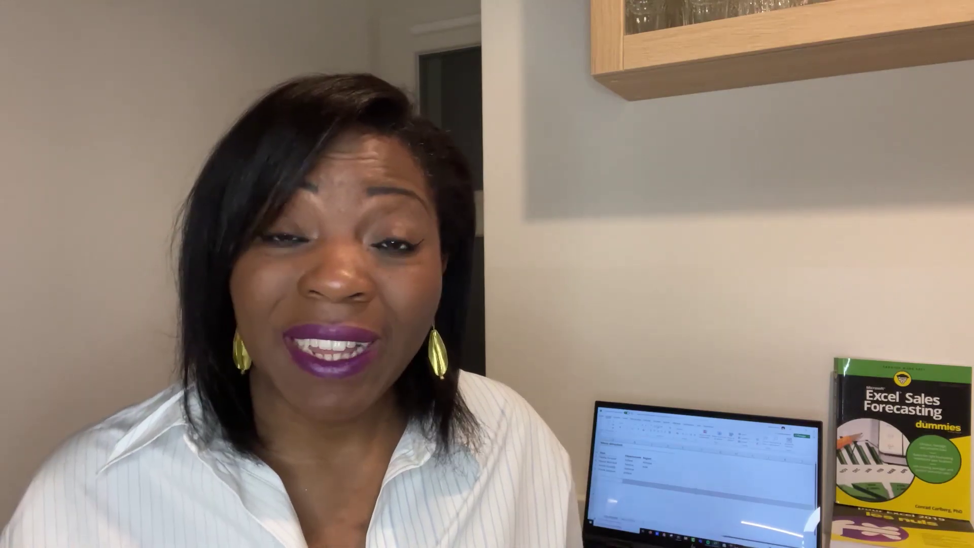